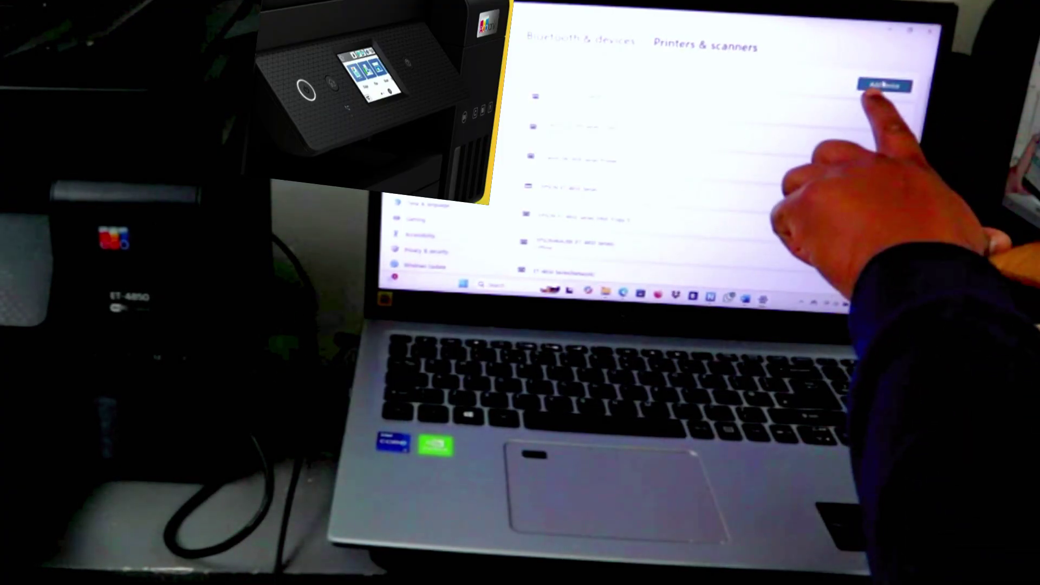
# Step: Use Add device to search for new printers and scanners, such as the Epson ET-4850
pyautogui.click(880, 87)
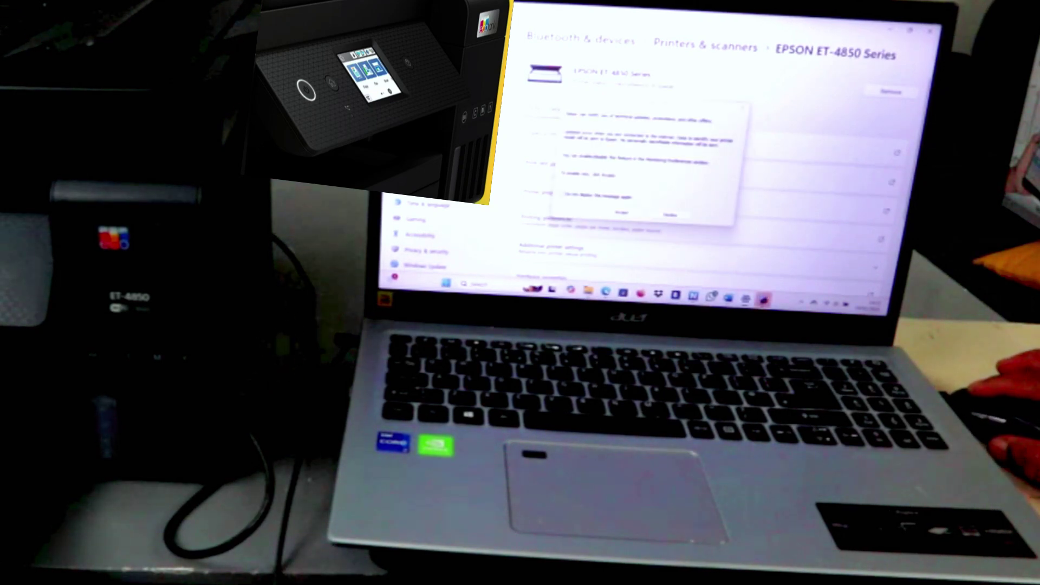
# Step: Dismiss the Epson Notification Service prompt on the EPSON ET-4850 Series page
pyautogui.click(671, 215)
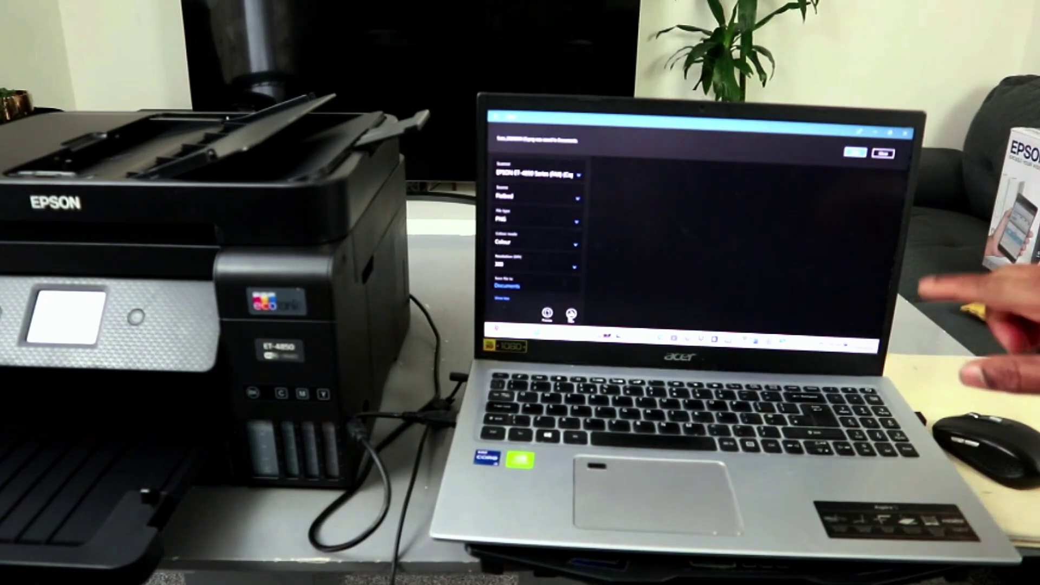
# Step: Dismiss the notice that the scanned PNG was saved to Documents
pyautogui.click(855, 153)
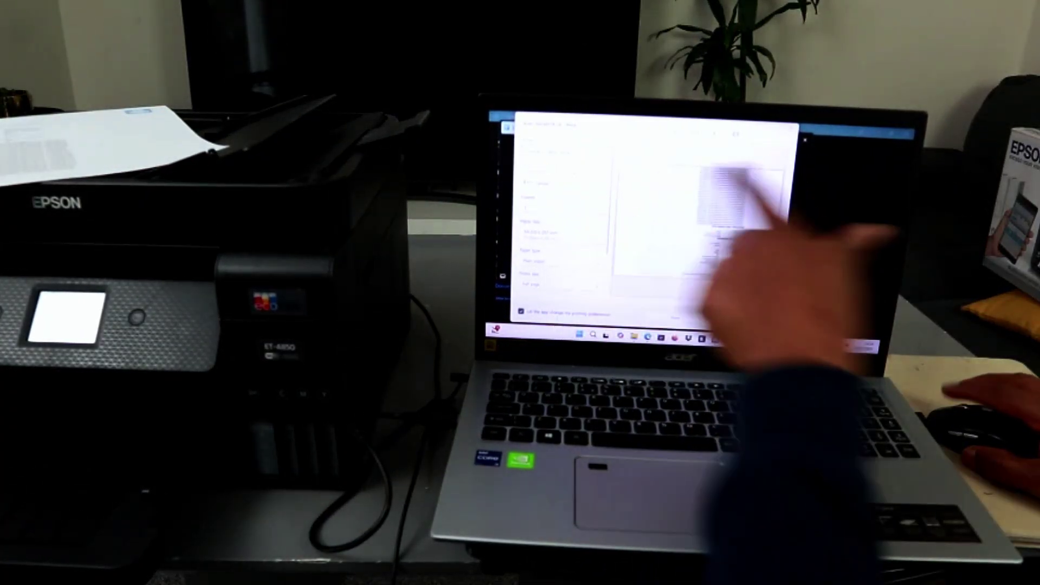
pyautogui.scroll(-3, 561, 227)
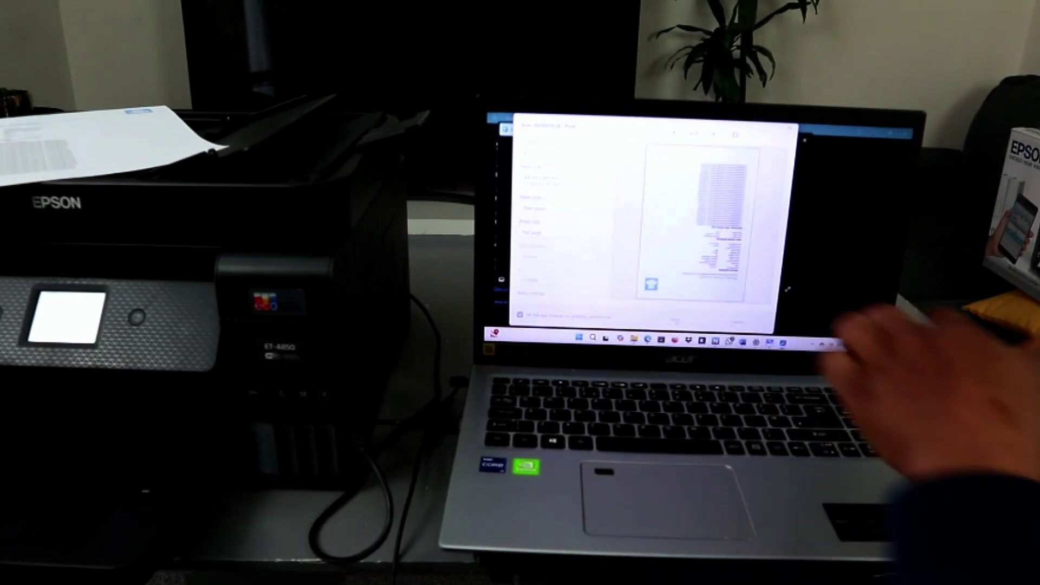
# Step: Send the scanned PNG to the Epson ET-4850 from the Photos print dialog
pyautogui.click(673, 320)
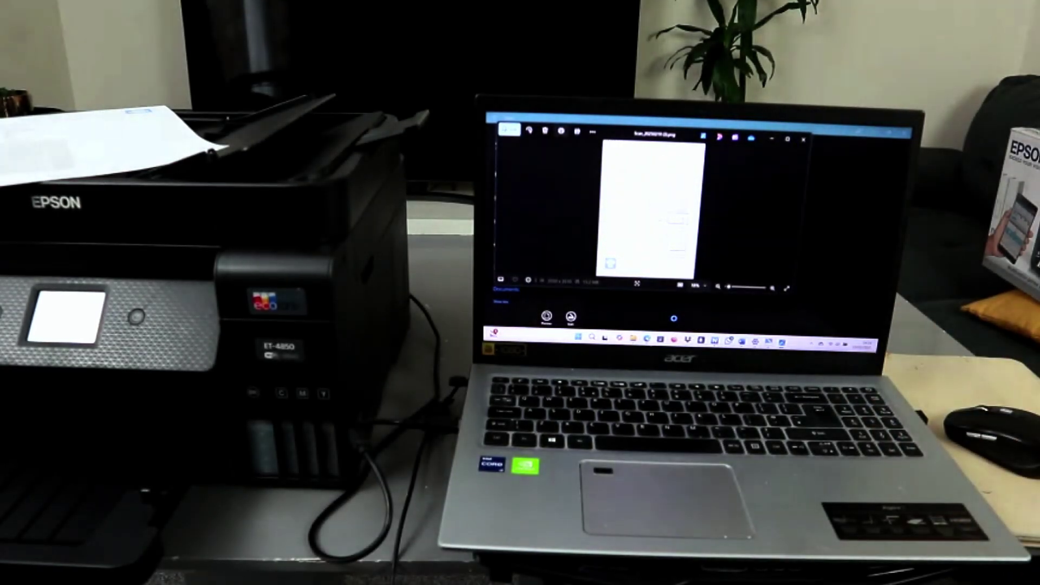